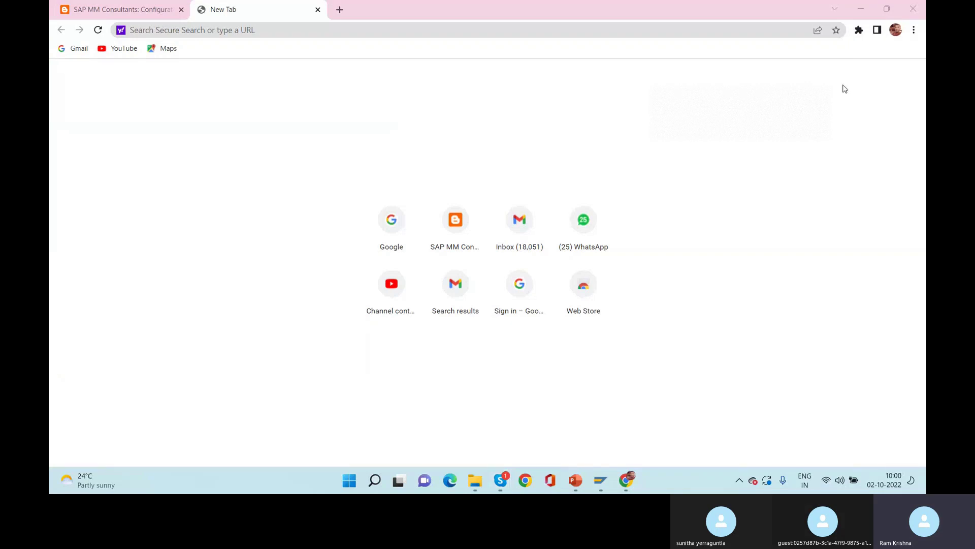
# Go to google.com in a new tab
pyautogui.click(195, 31)
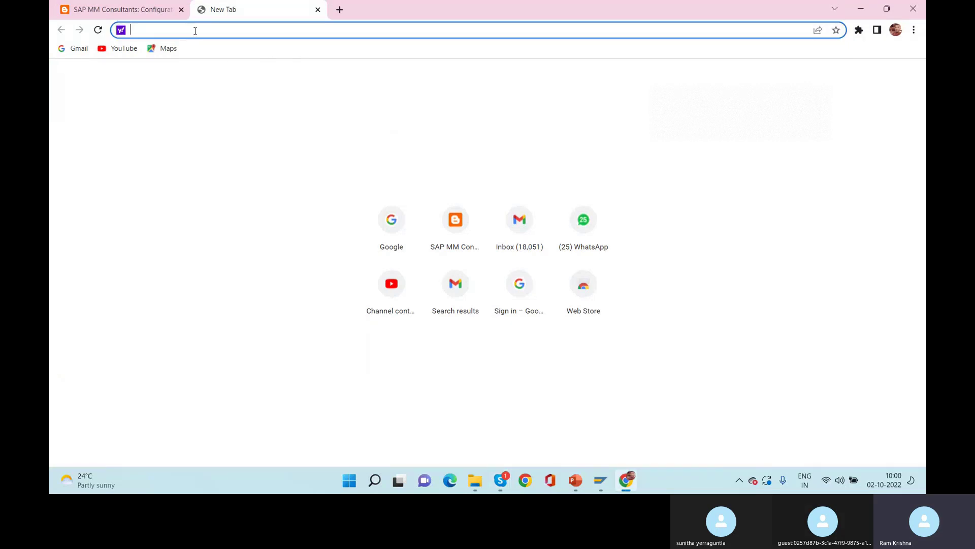
pyautogui.write('google.com')
pyautogui.press('Return')
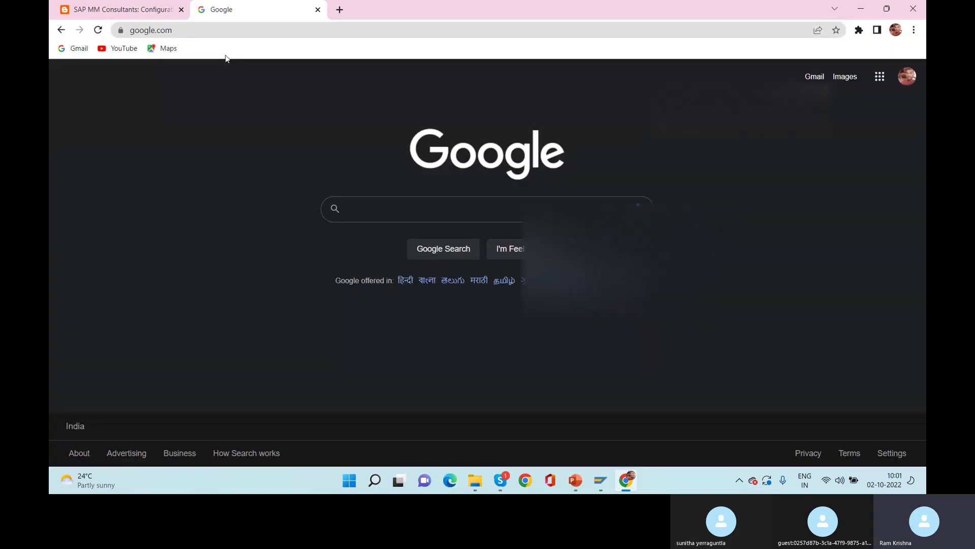
# Search for 'training.sap' from the suggestions and dismiss the location permission prompt
pyautogui.click(355, 208)
pyautogui.click(354, 207)
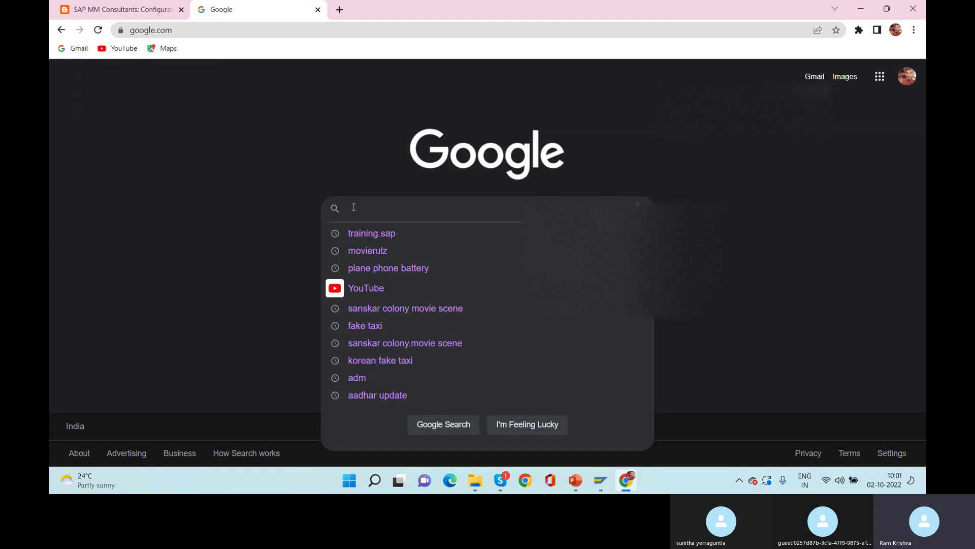
pyautogui.write('tr')
pyautogui.click(382, 235)
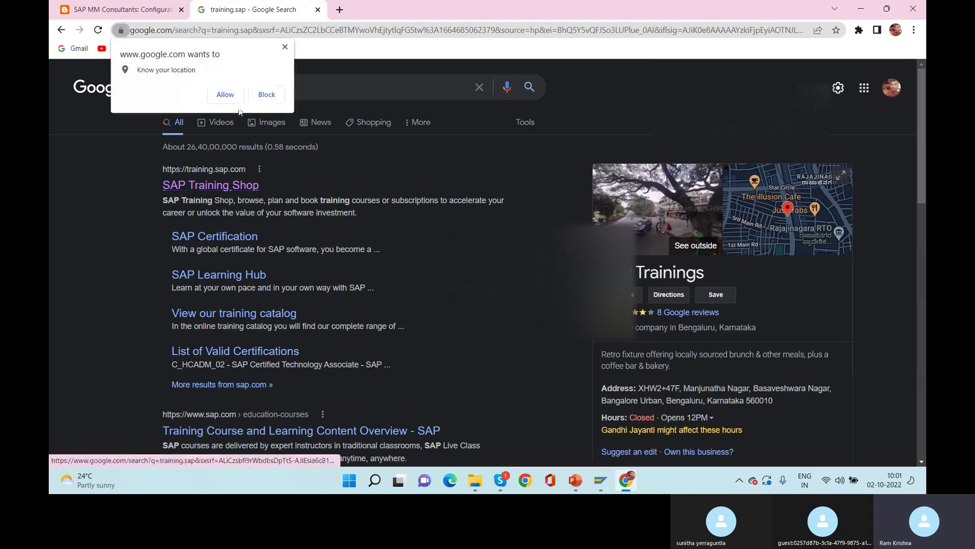
pyautogui.click(227, 102)
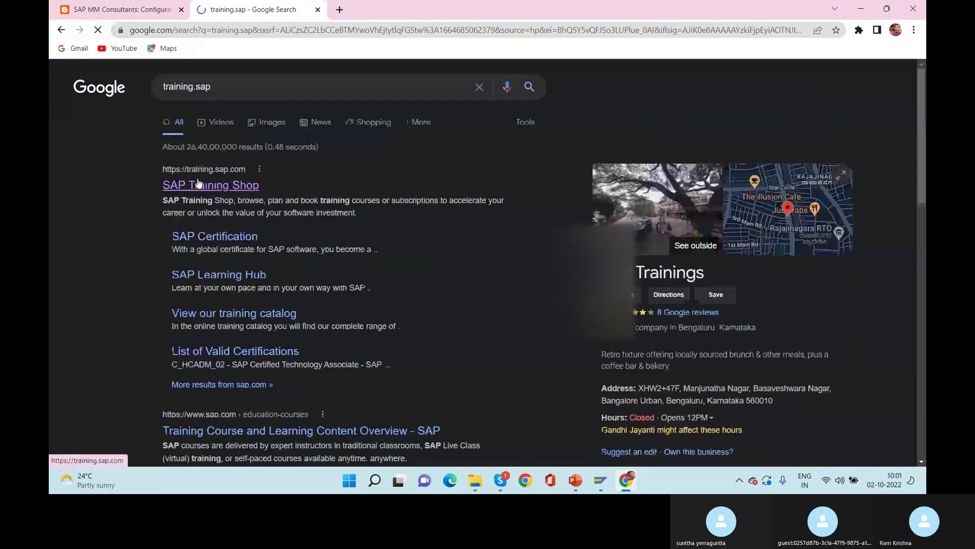
# Open the SAP Training Shop result and log on with the account password
pyautogui.click(198, 184)
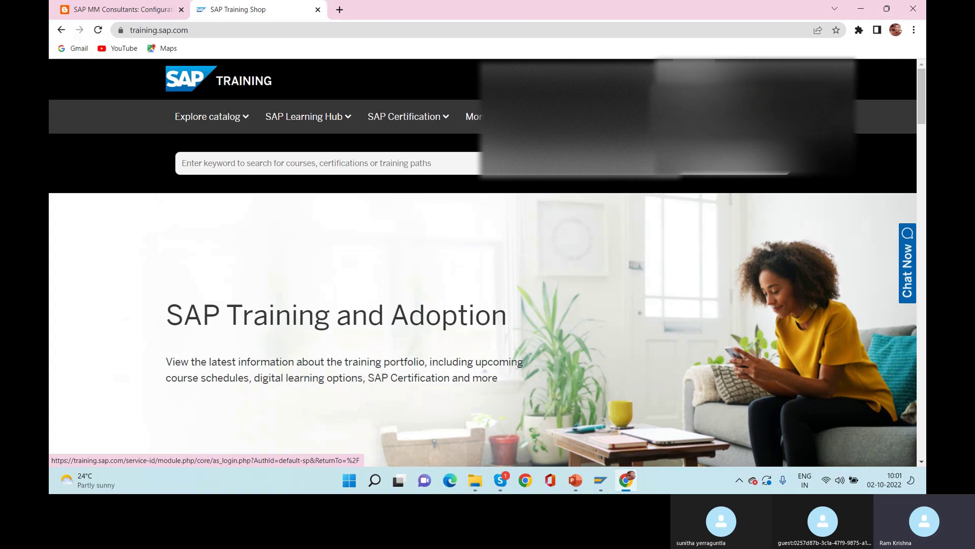
pyautogui.click(694, 77)
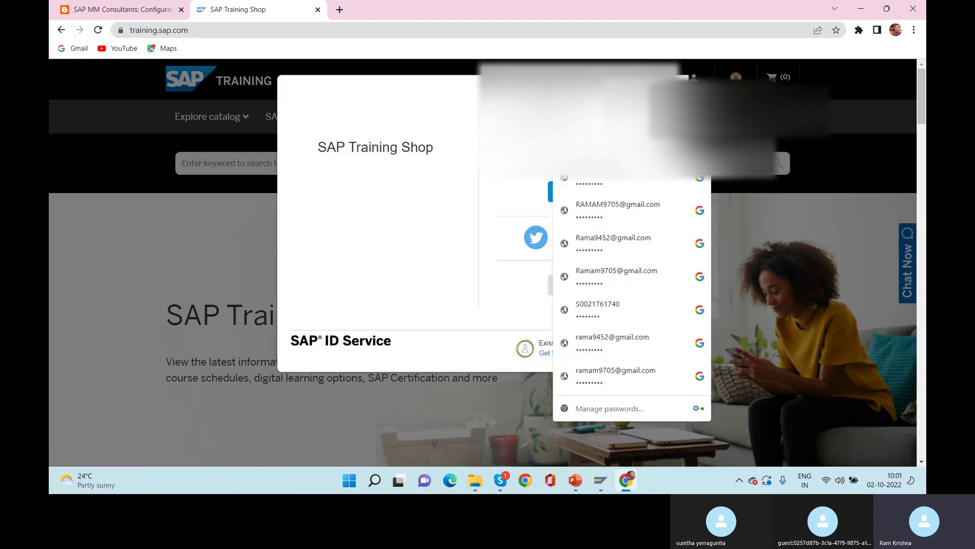
pyautogui.press('Escape')
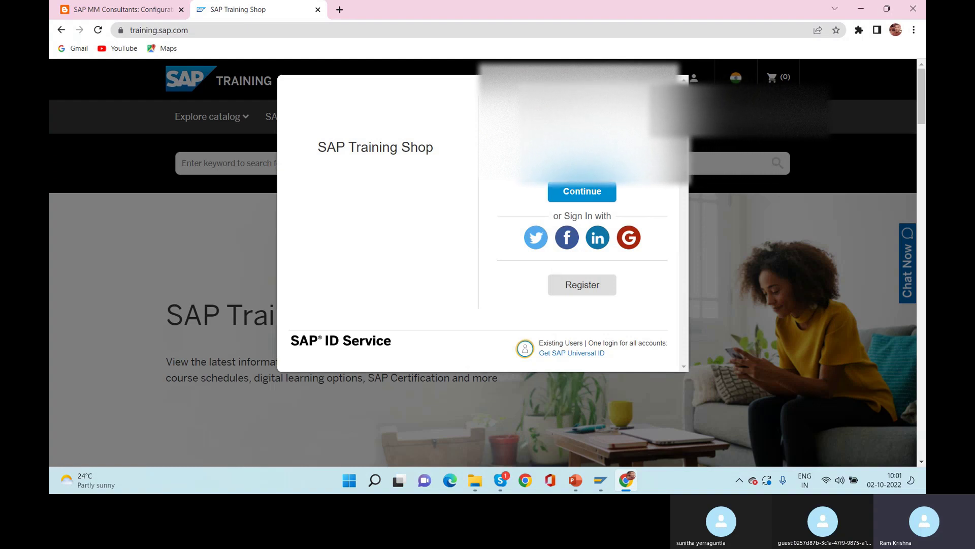
pyautogui.click(582, 193)
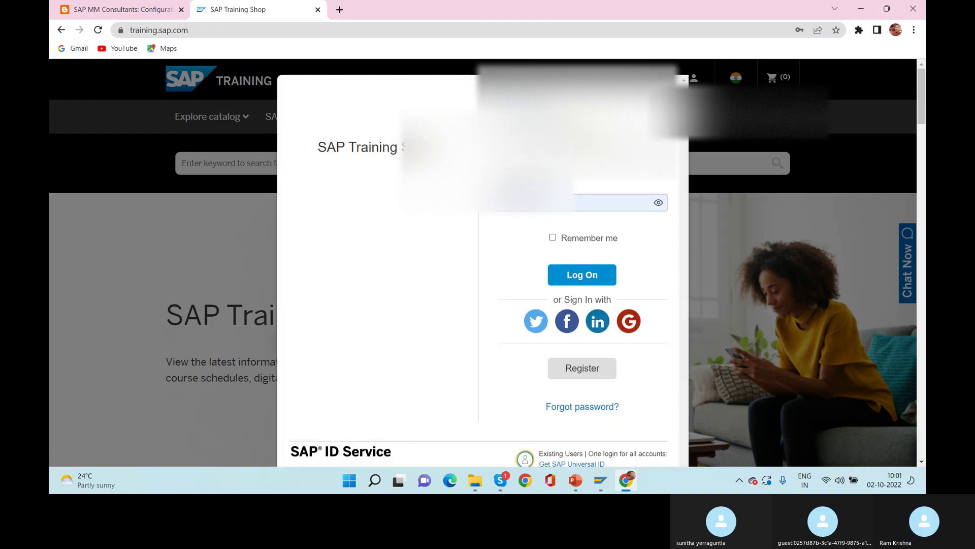
pyautogui.click(518, 202)
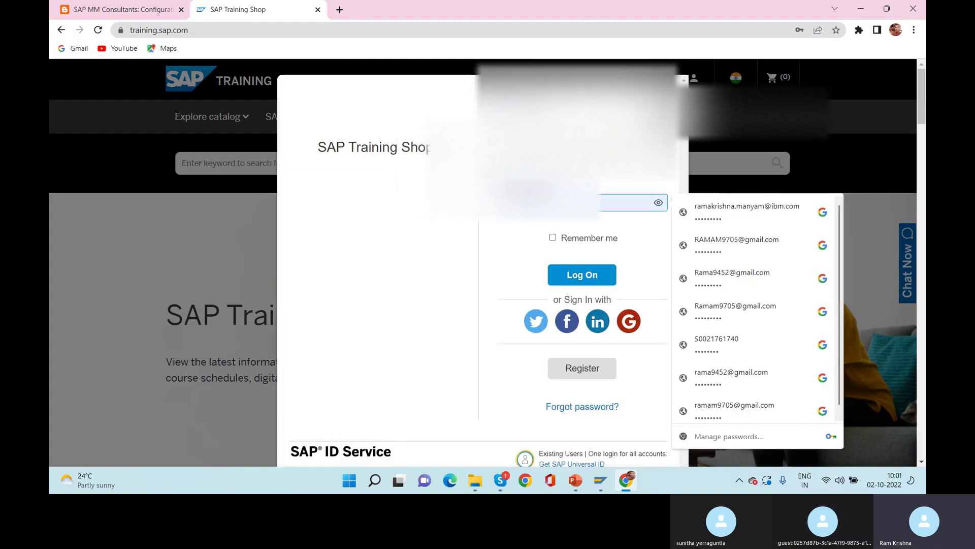
pyautogui.click(579, 274)
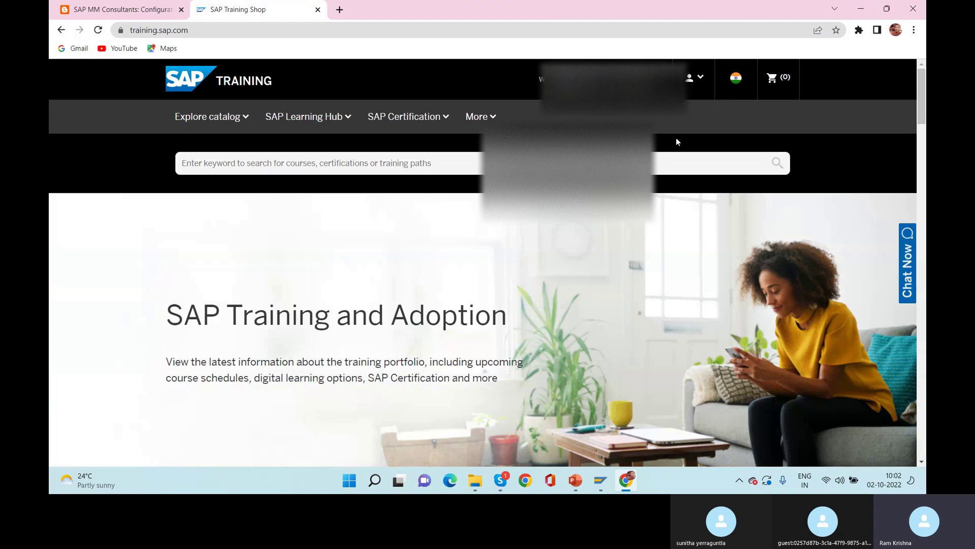
# Choose 'Access purchased subscriptions' from the account menu and scroll to the subscription table
pyautogui.click(701, 80)
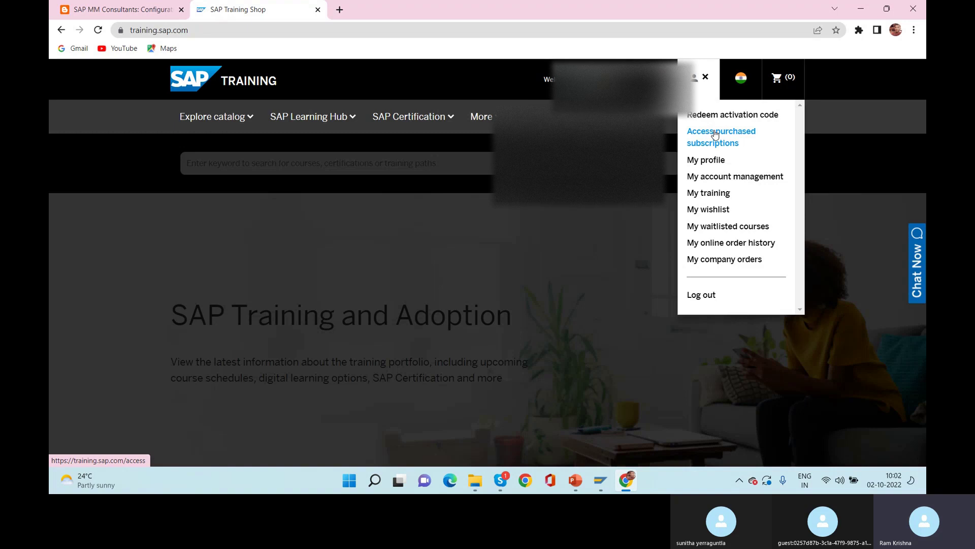
pyautogui.click(722, 134)
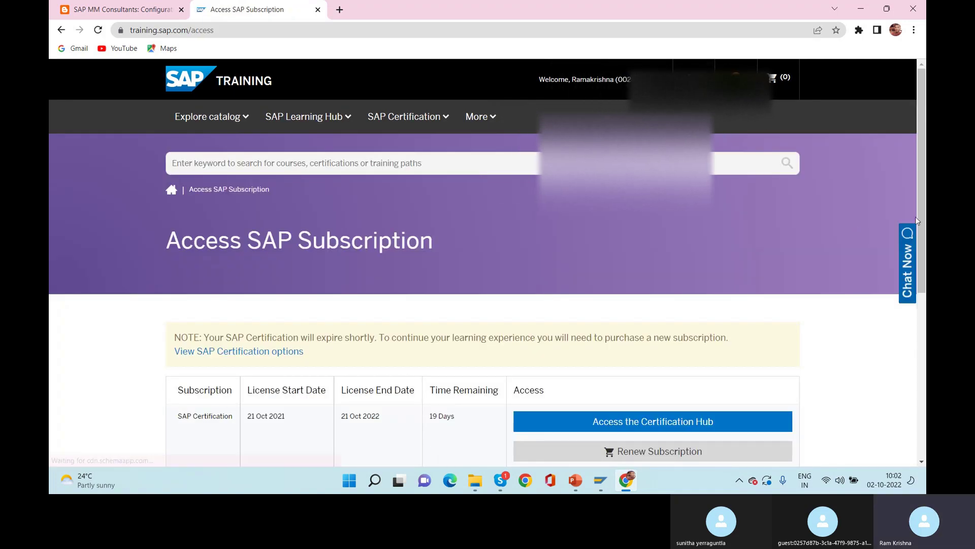
pyautogui.scroll(-2, 925, 225)
pyautogui.scroll(-1, 925, 225)
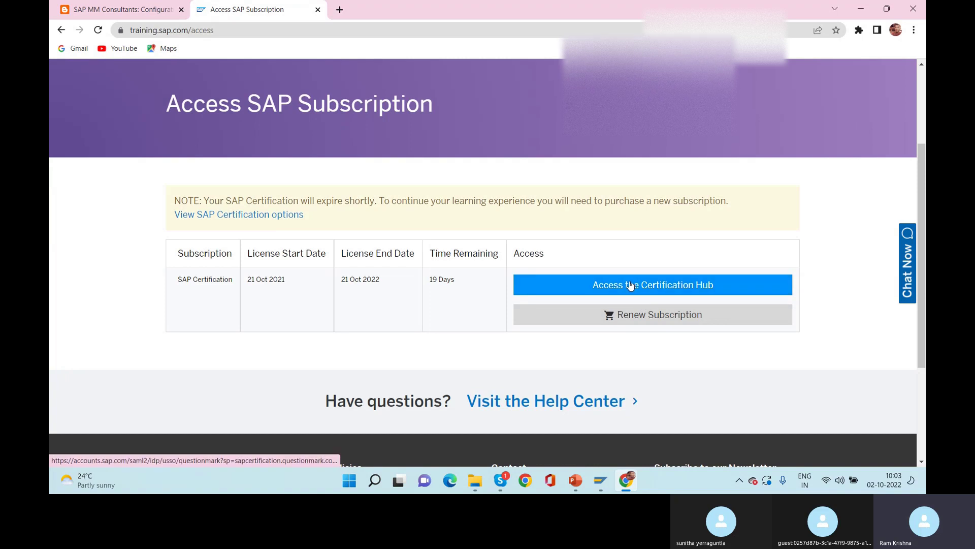
# Access the Certification Hub and scroll the welcome page down to the exam technical requirements
pyautogui.click(667, 287)
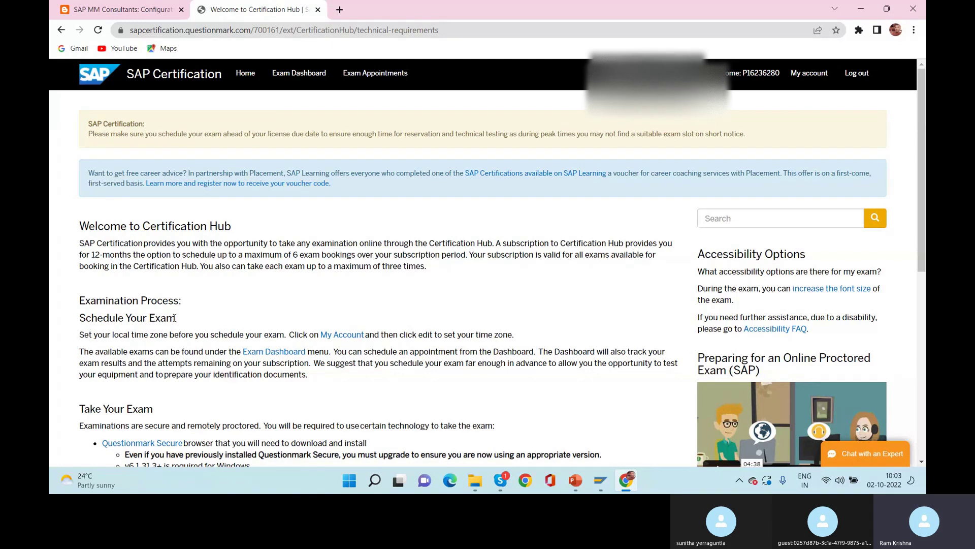
pyautogui.scroll(-1, 921, 164)
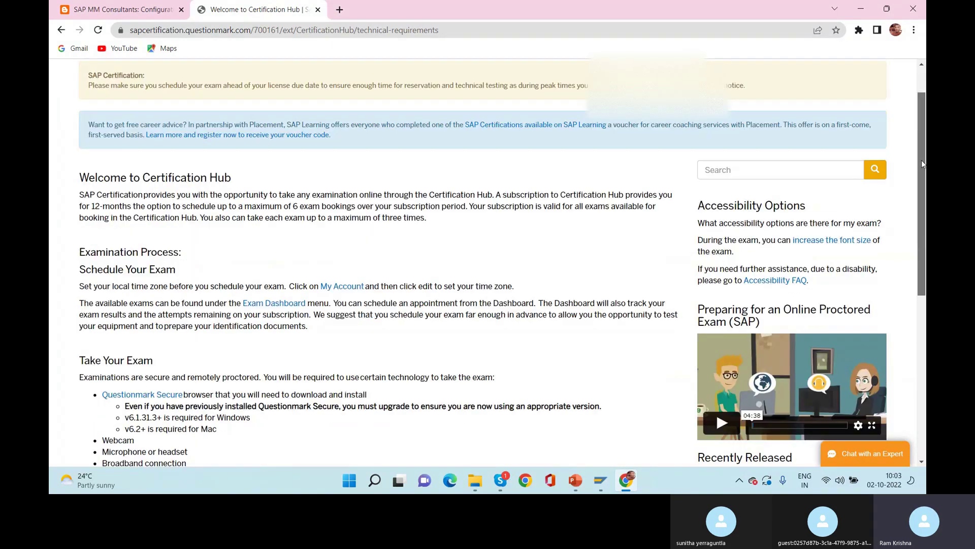
pyautogui.scroll(-5, 922, 163)
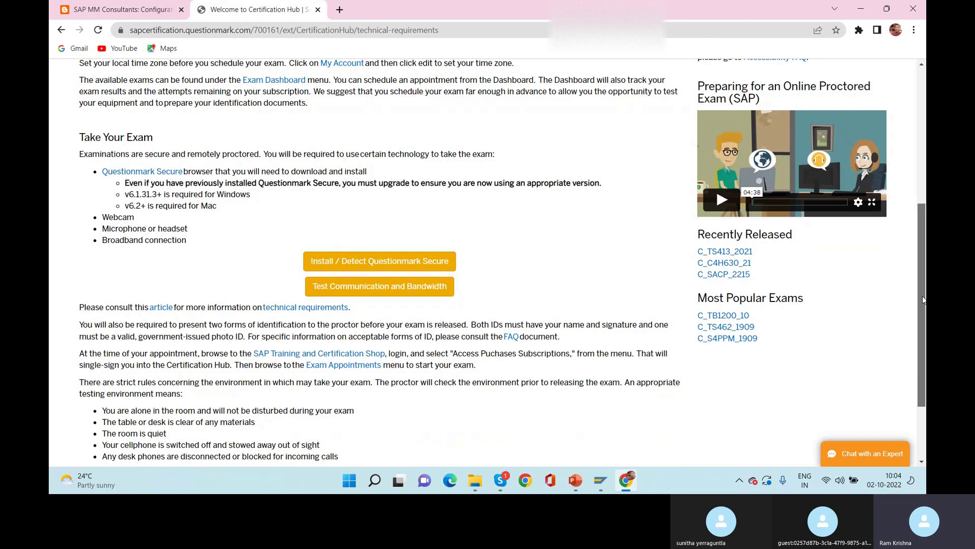
pyautogui.scroll(5, 312, 81)
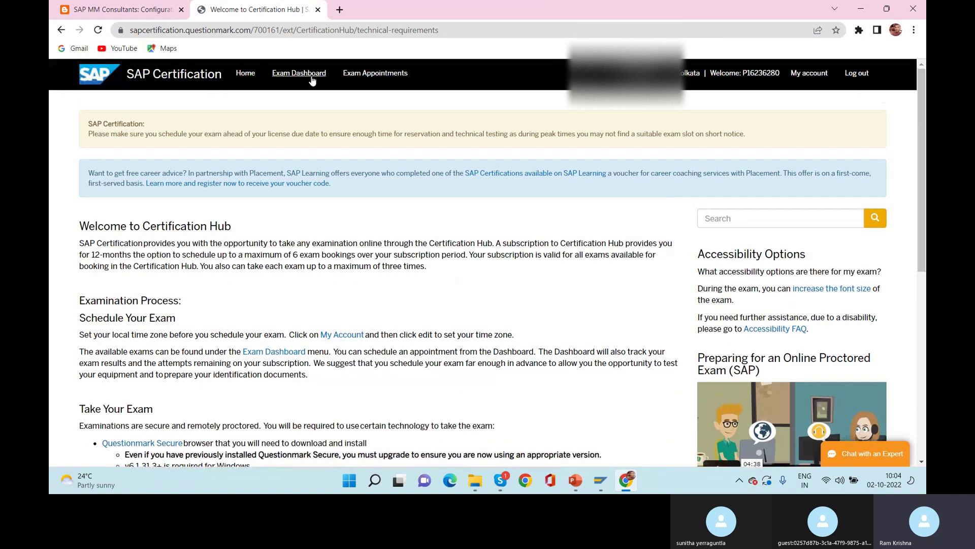
pyautogui.click(365, 75)
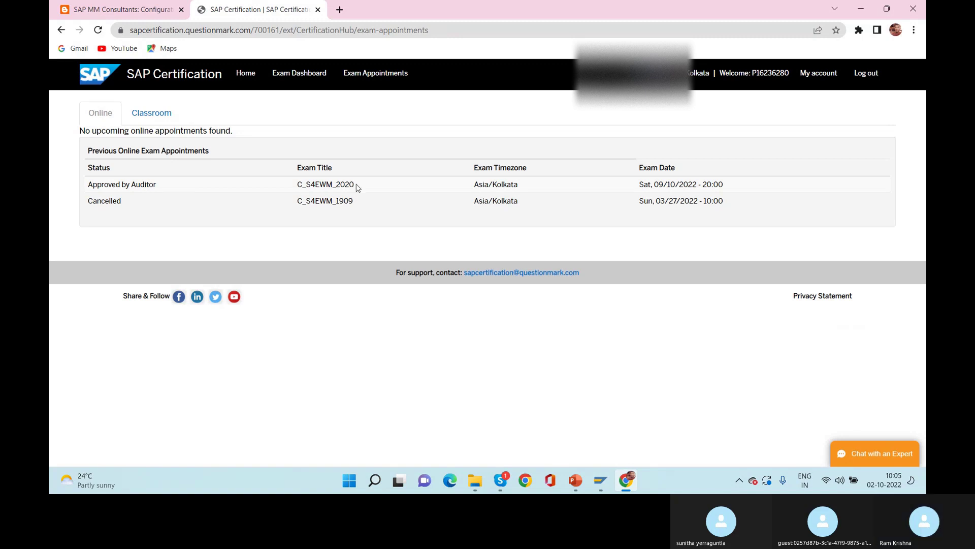
pyautogui.moveTo(355, 185); pyautogui.dragTo(291, 186)
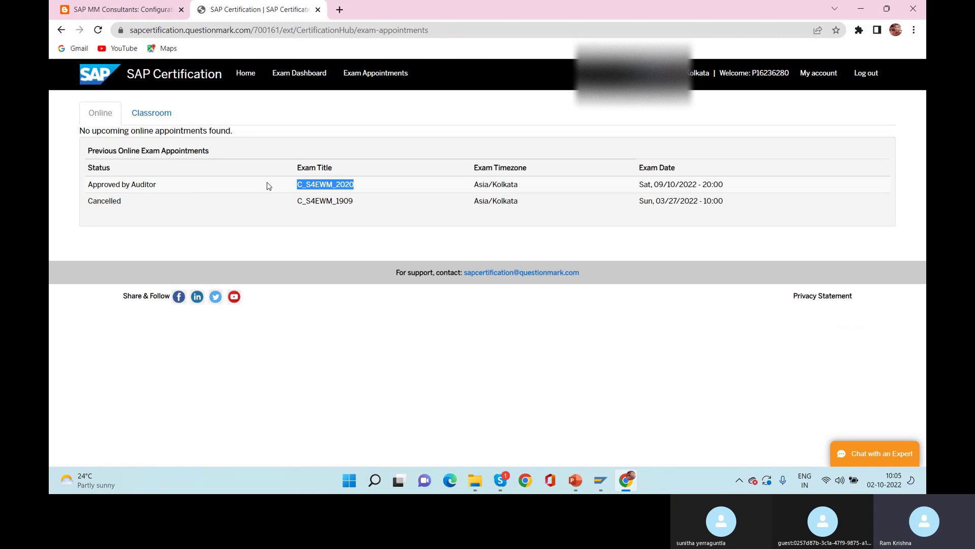
# Open the Exam Dashboard and highlight the passed Extended Warehouse Management exam result
pyautogui.click(289, 74)
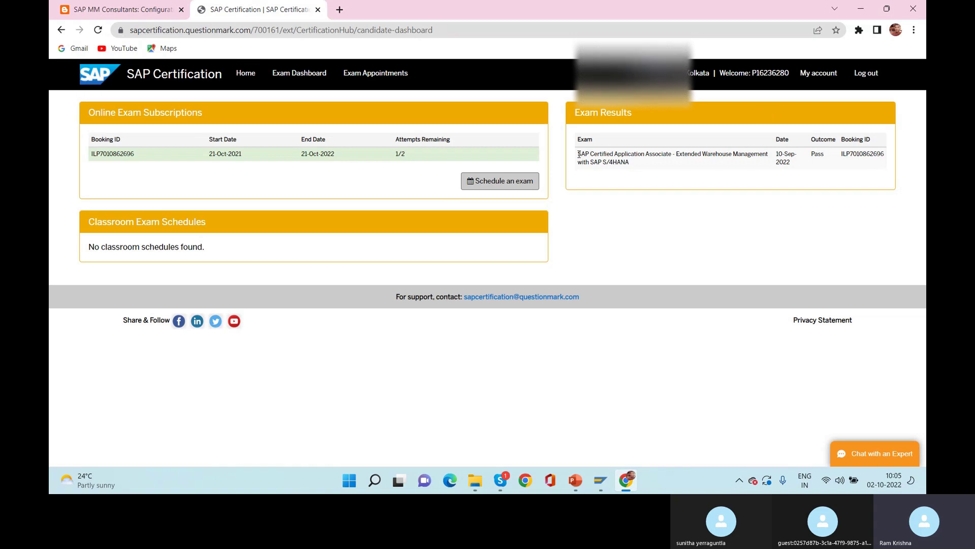
pyautogui.moveTo(578, 155); pyautogui.dragTo(641, 171)
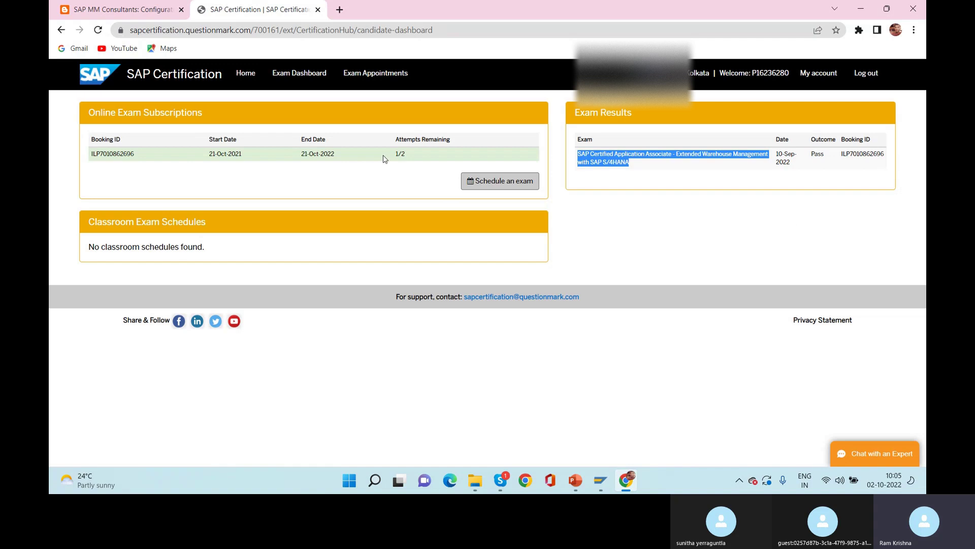
# Start scheduling an exam and scroll down the Exam List of C_TS450, C_TS452, C_TS462 exams
pyautogui.click(496, 186)
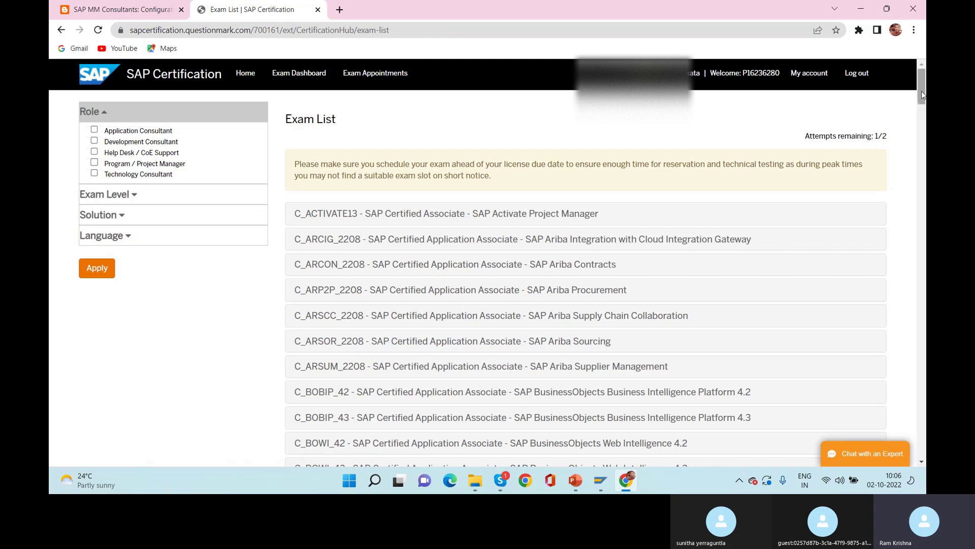
pyautogui.moveTo(922, 91); pyautogui.dragTo(921, 368)
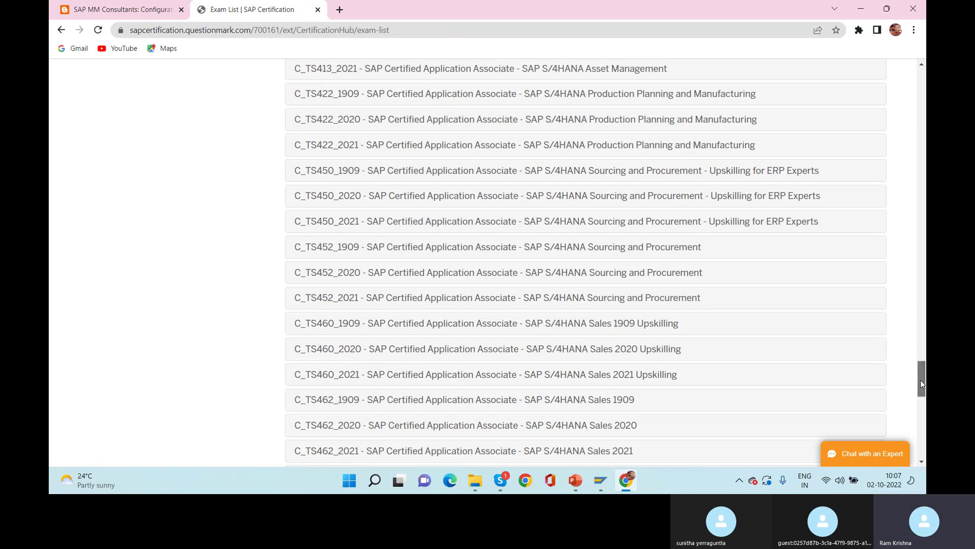
# Scroll up and down the Exam List until the C_S4TM_2020 Transportation Management entry appears
pyautogui.moveTo(920, 381); pyautogui.dragTo(923, 251)
pyautogui.scroll(1, 925, 248)
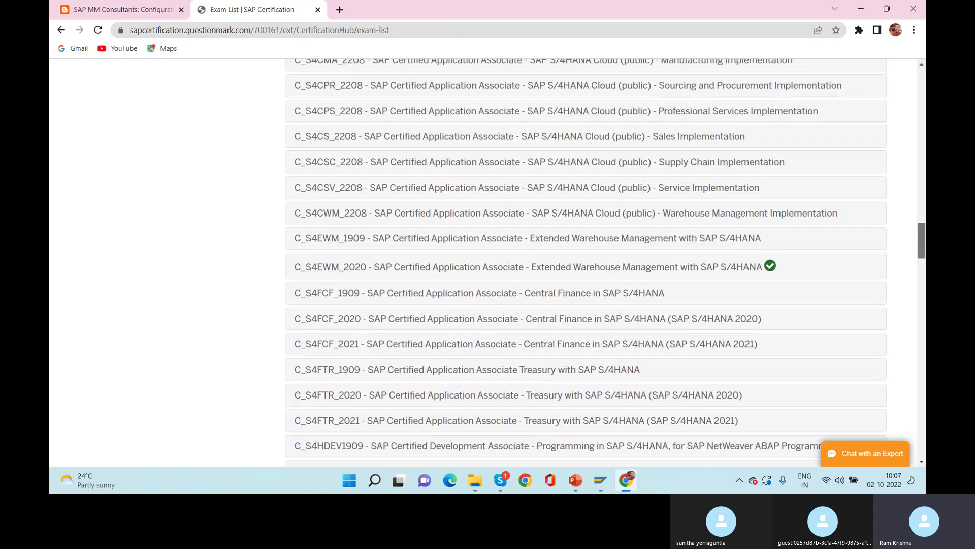
pyautogui.scroll(-2, 925, 249)
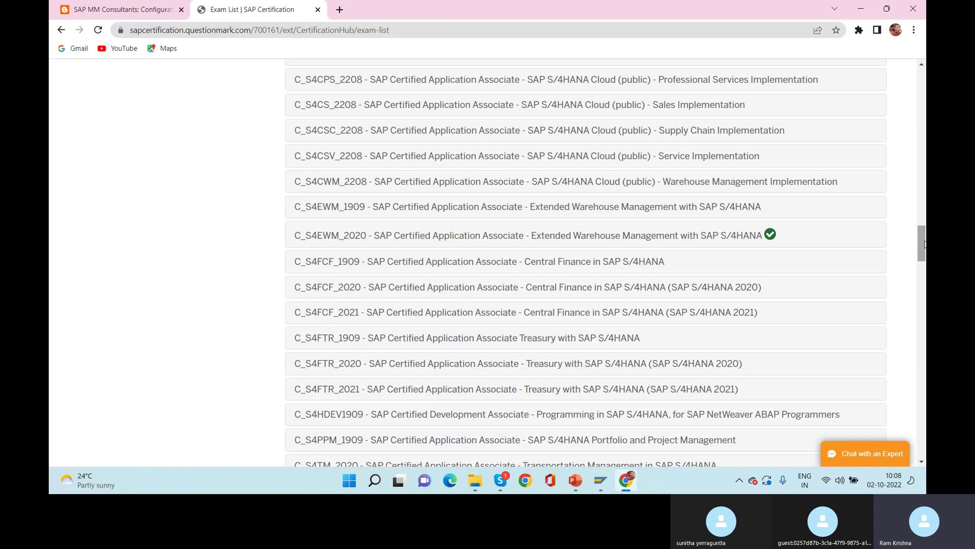
pyautogui.moveTo(924, 244); pyautogui.dragTo(921, 79)
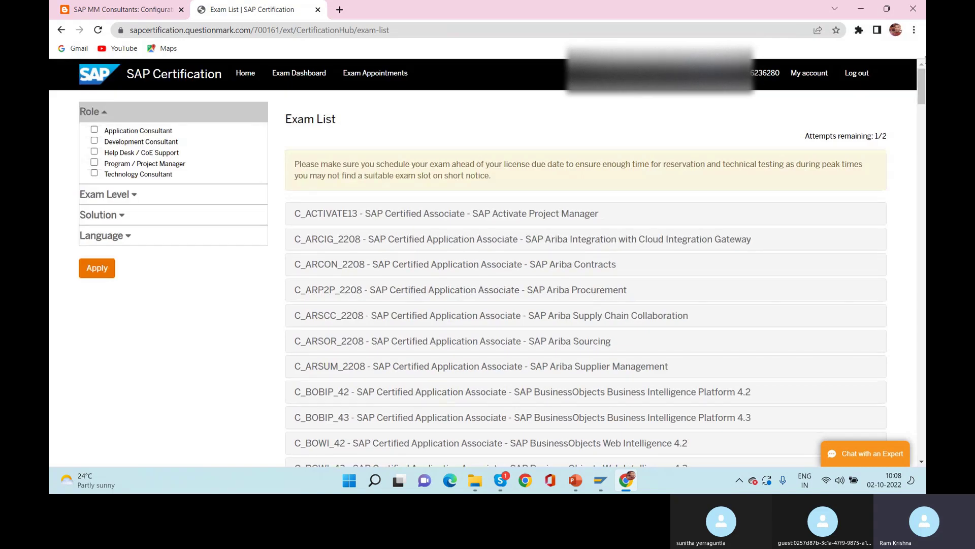
pyautogui.moveTo(920, 72); pyautogui.dragTo(922, 137)
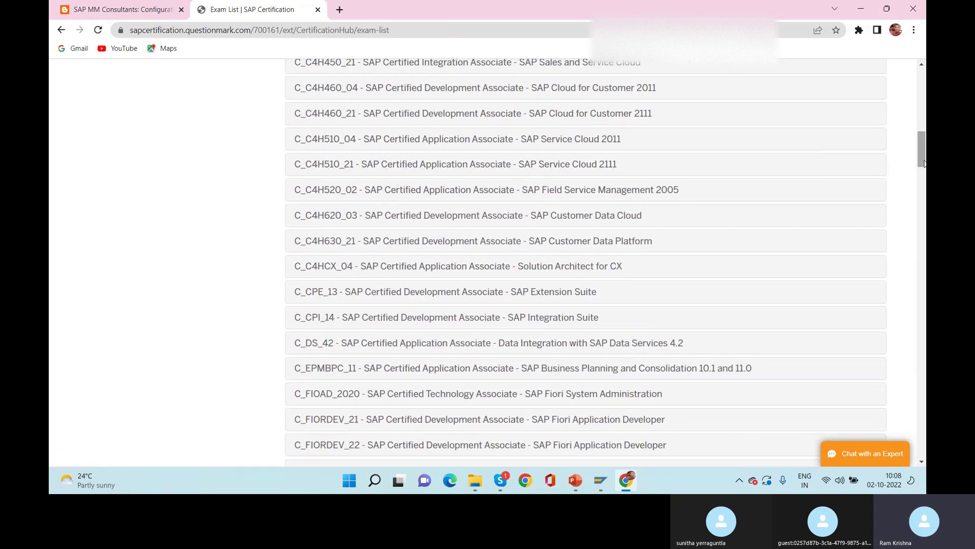
pyautogui.moveTo(923, 157); pyautogui.dragTo(925, 420)
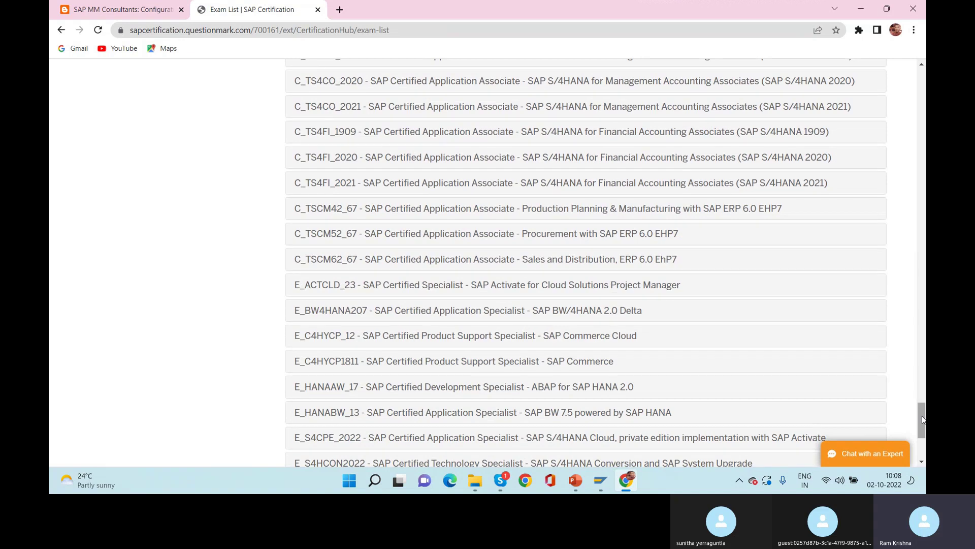
pyautogui.moveTo(922, 415); pyautogui.dragTo(923, 216)
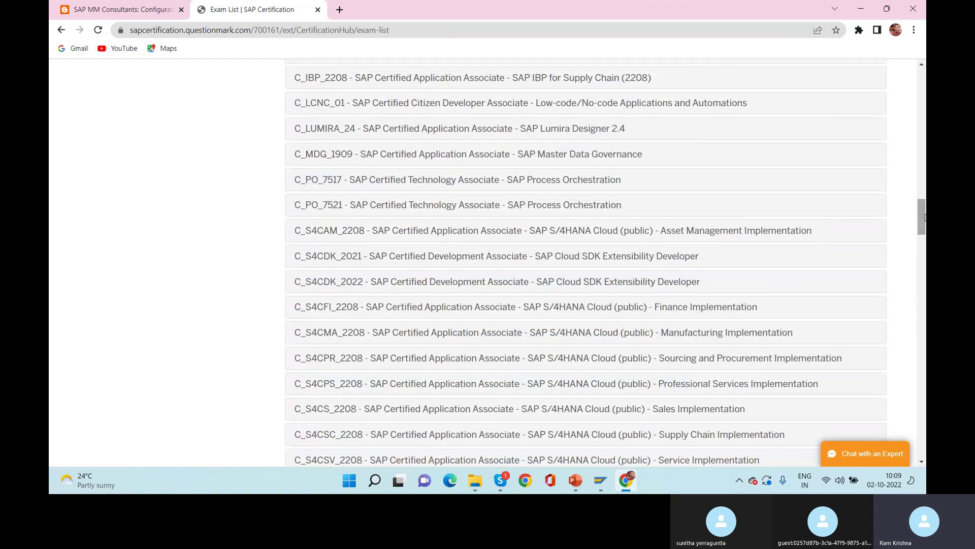
pyautogui.moveTo(923, 219); pyautogui.dragTo(925, 101)
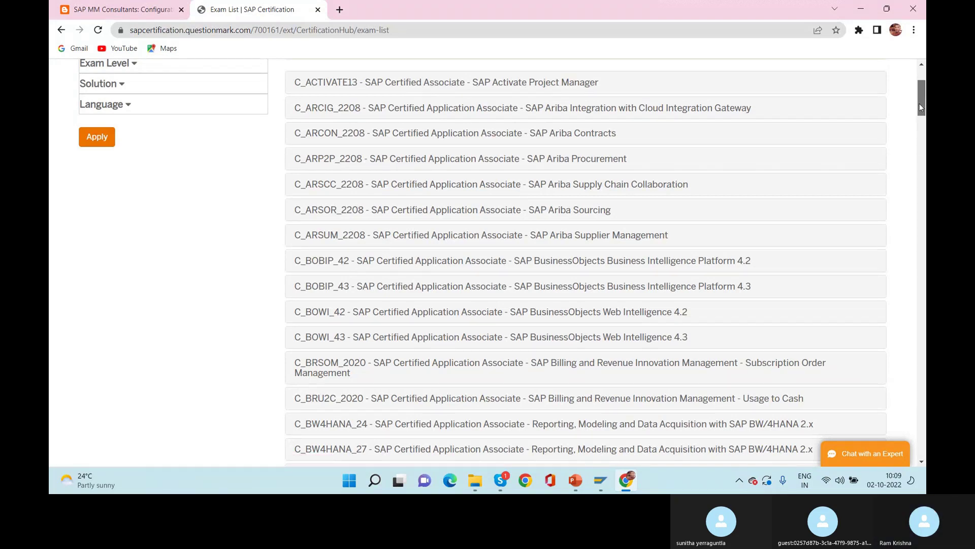
pyautogui.moveTo(919, 104); pyautogui.dragTo(925, 266)
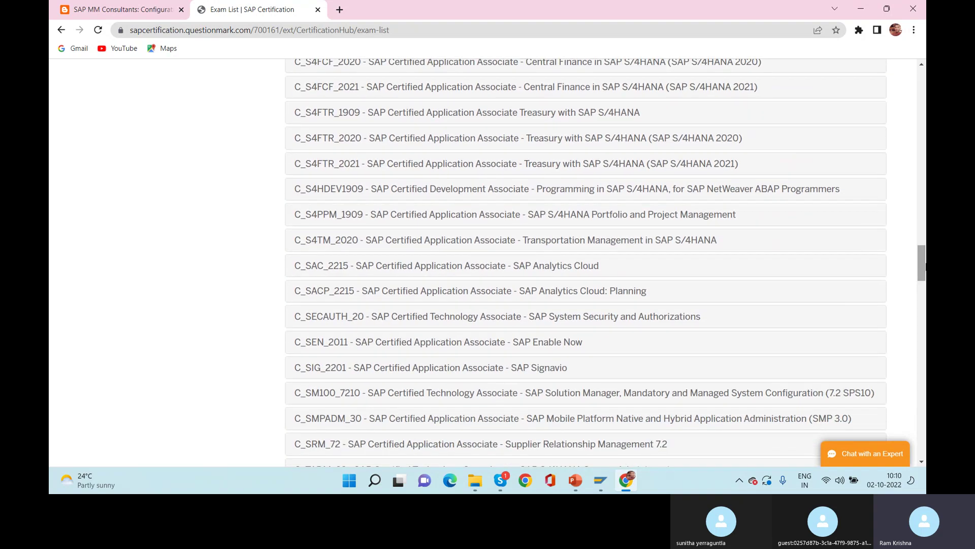
# Expand the C_S4TM_2020 Transportation Management in SAP S/4HANA exam entry
pyautogui.click(423, 241)
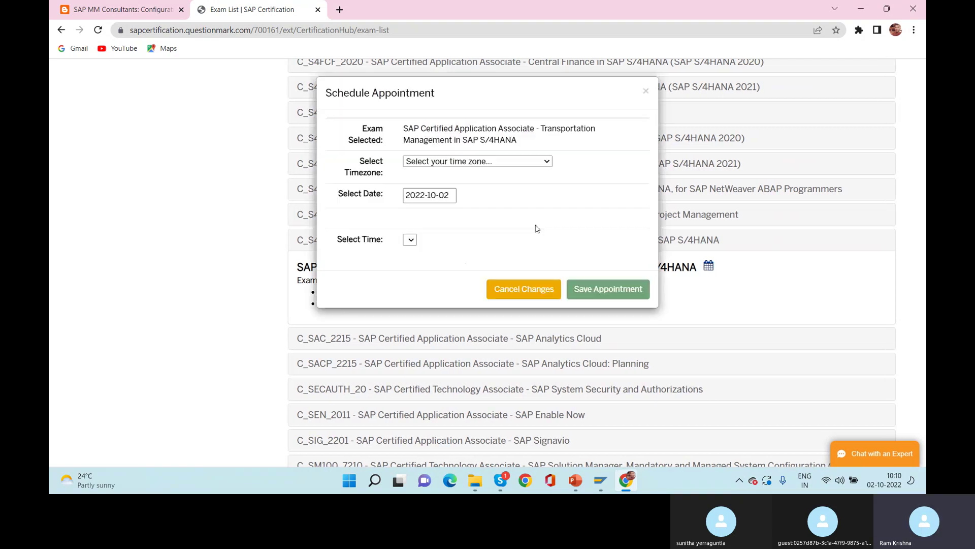
# Set the appointment time zone to Asia/Kolkata and the date to 2022-10-16
pyautogui.click(484, 163)
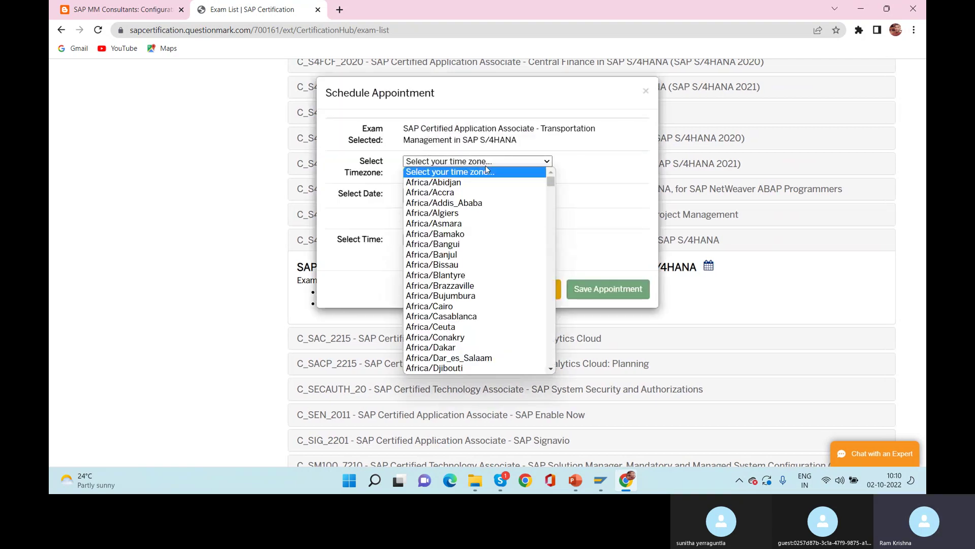
pyautogui.moveTo(550, 180); pyautogui.dragTo(550, 293)
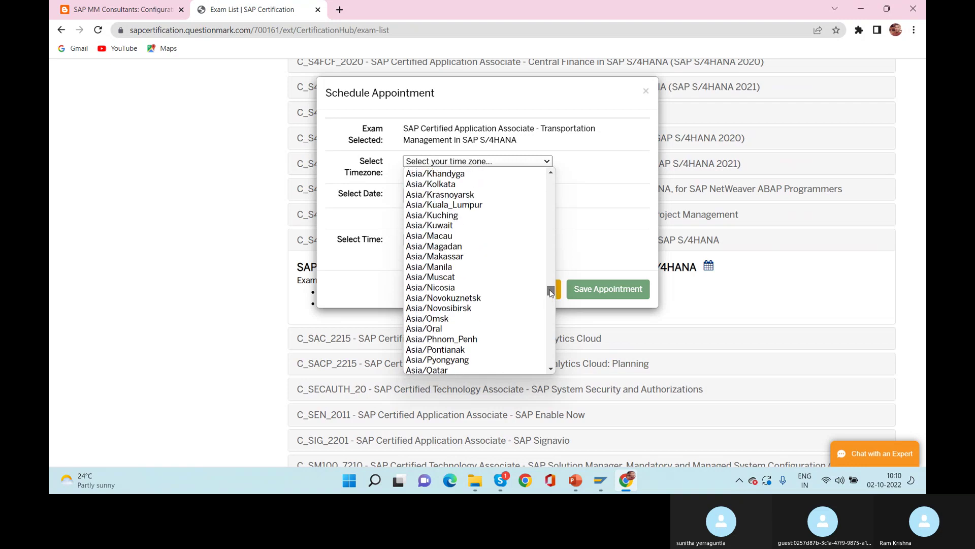
pyautogui.click(424, 185)
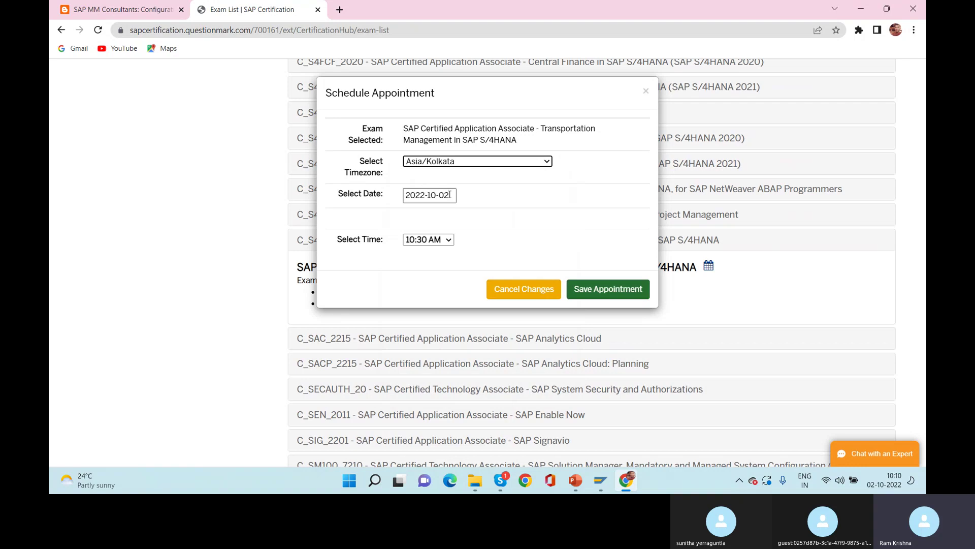
pyautogui.click(450, 195)
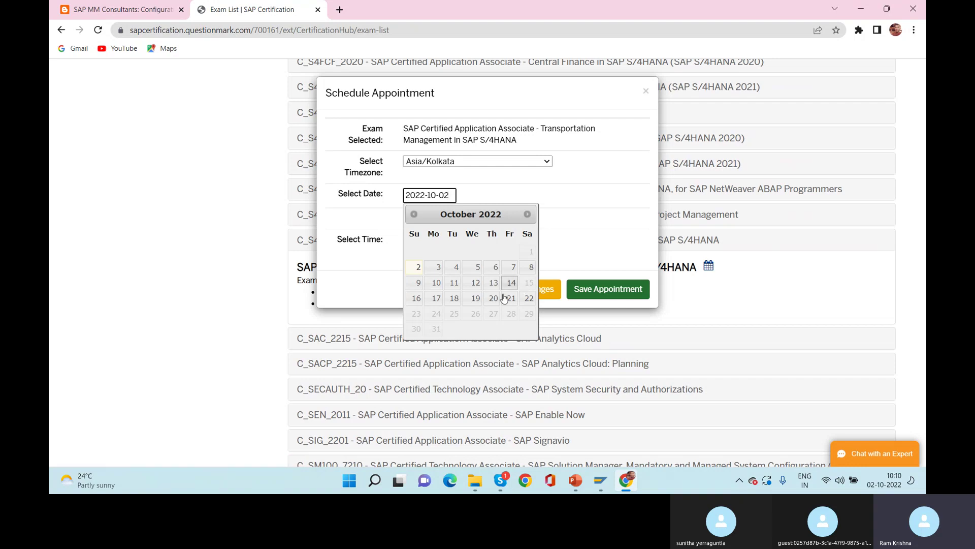
pyautogui.click(416, 298)
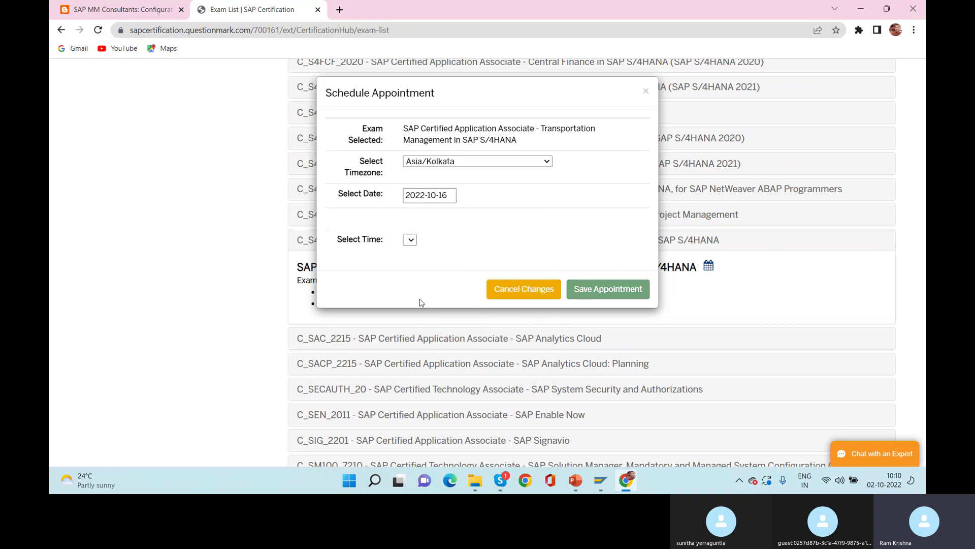
# Choose 10:00 PM as the exam start time
pyautogui.click(438, 240)
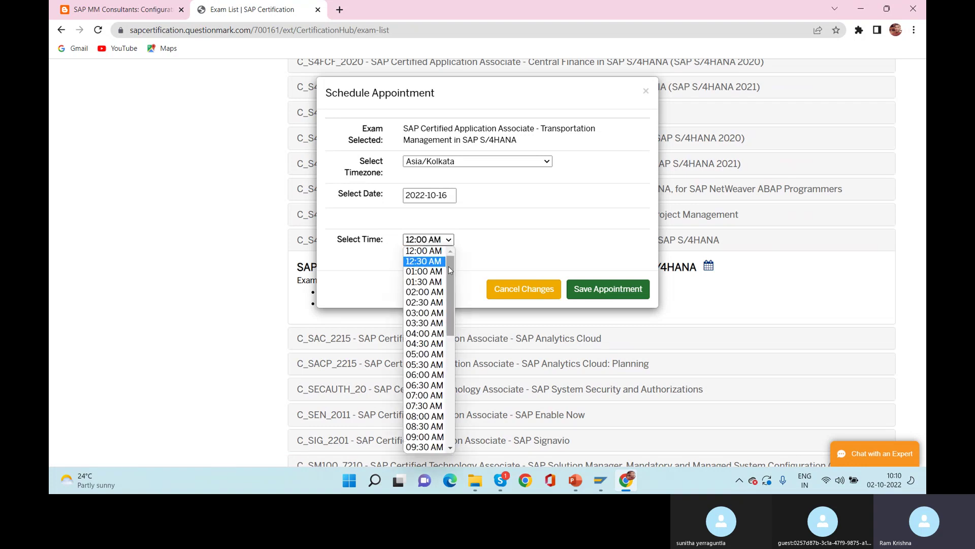
pyautogui.moveTo(451, 275); pyautogui.dragTo(450, 353)
pyautogui.moveTo(448, 381); pyautogui.dragTo(448, 394)
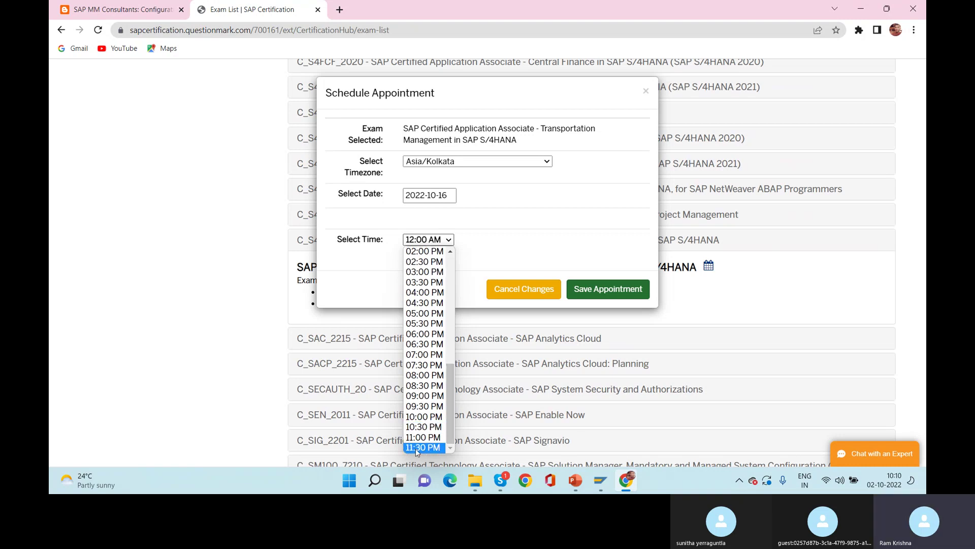
pyautogui.click(421, 419)
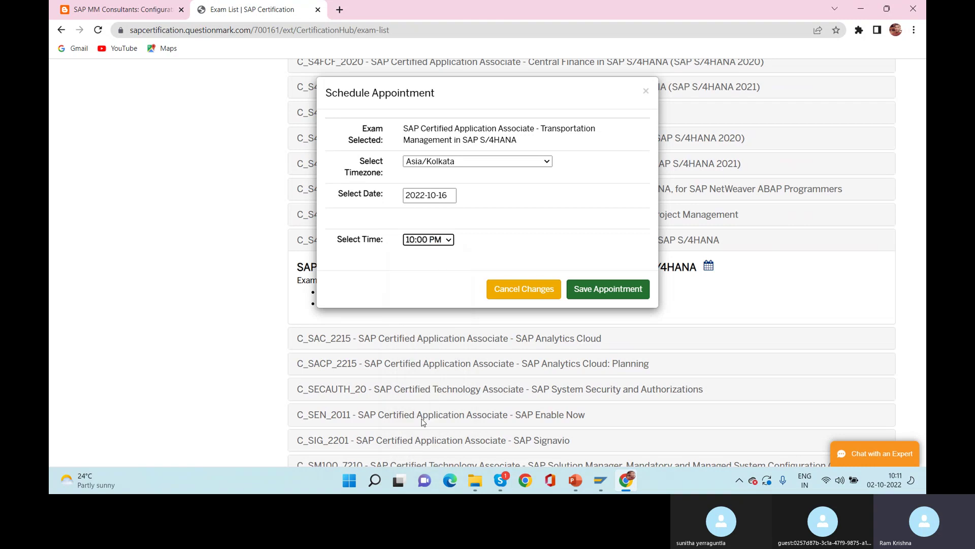
pyautogui.click(452, 239)
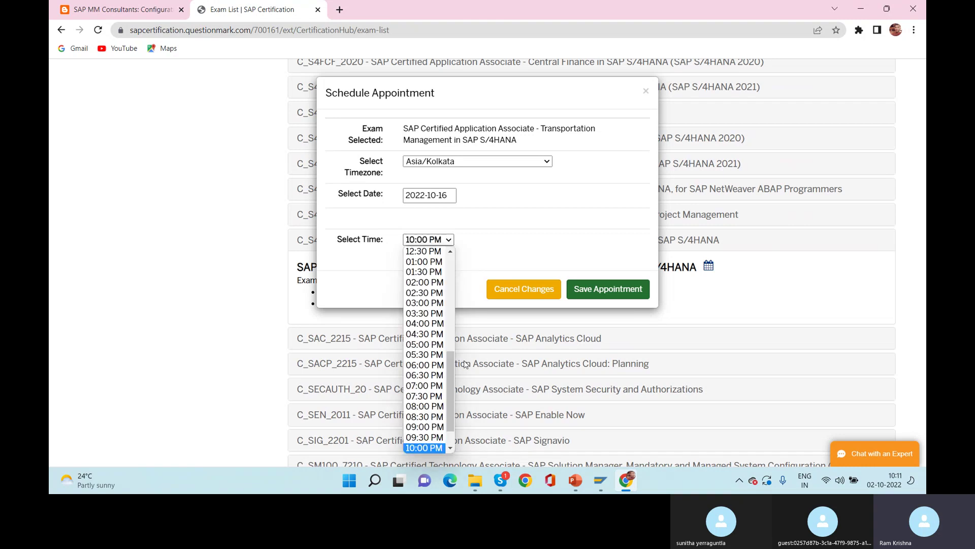
pyautogui.click(457, 389)
pyautogui.moveTo(455, 312); pyautogui.dragTo(450, 246)
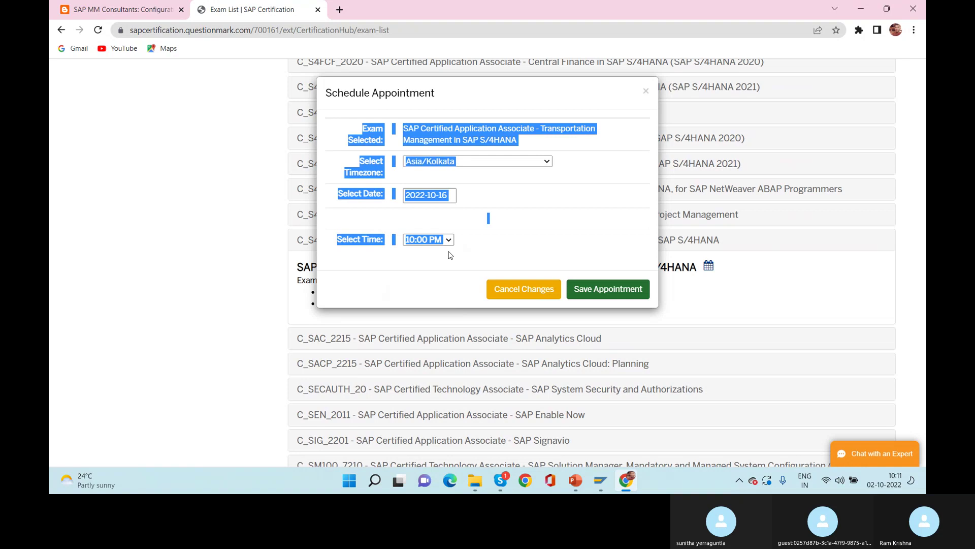
pyautogui.click(449, 246)
# Close and reopen the scheduling form, then set the time zone to Asia/Kolkata
pyautogui.press('Escape')
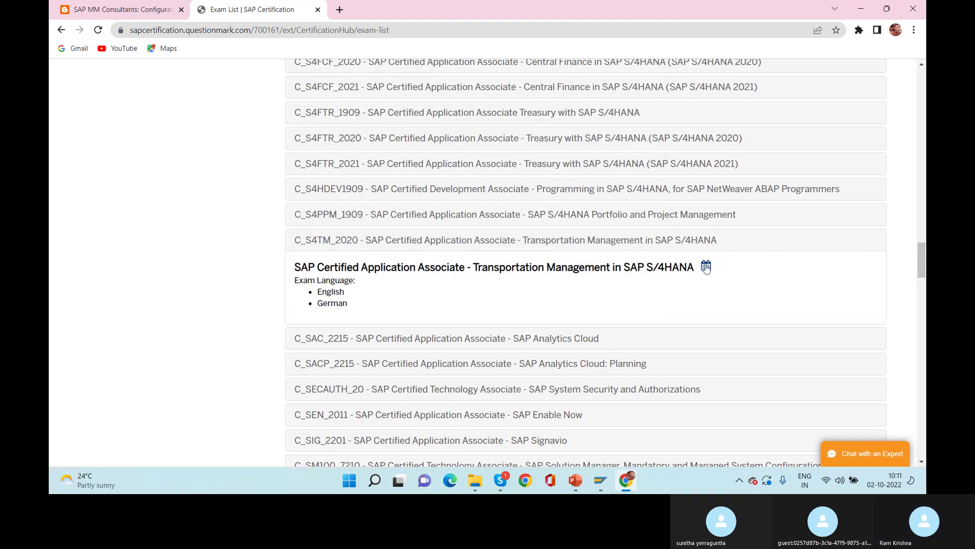
pyautogui.click(709, 266)
pyautogui.click(498, 161)
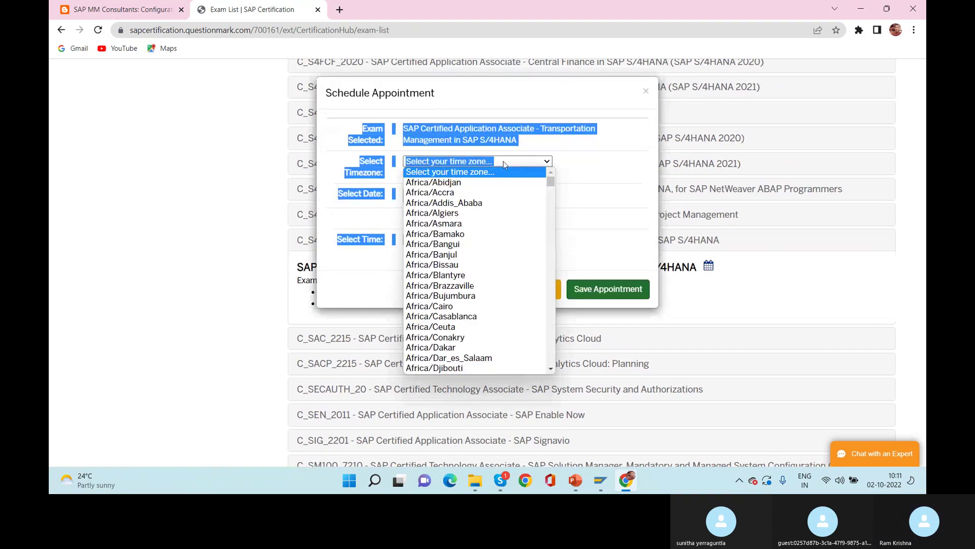
pyautogui.click(578, 165)
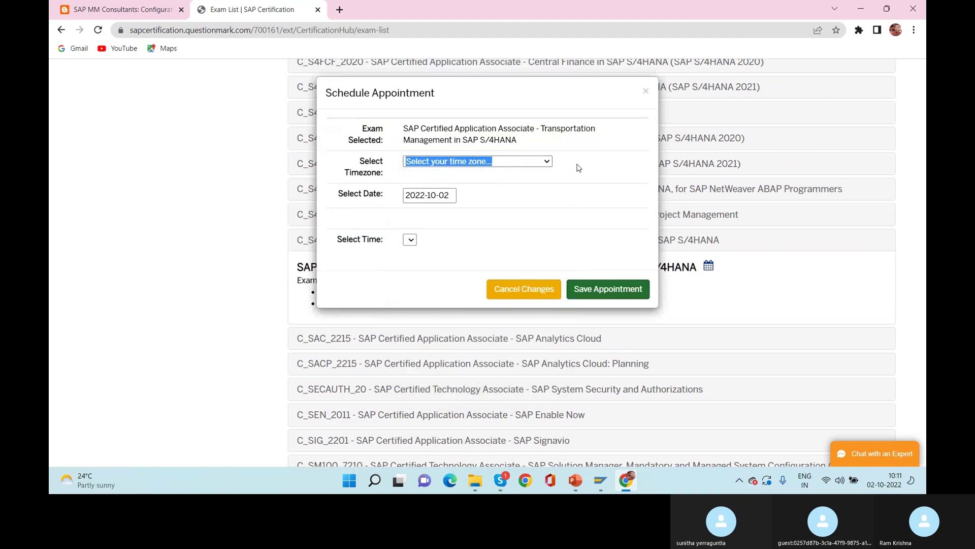
pyautogui.click(544, 162)
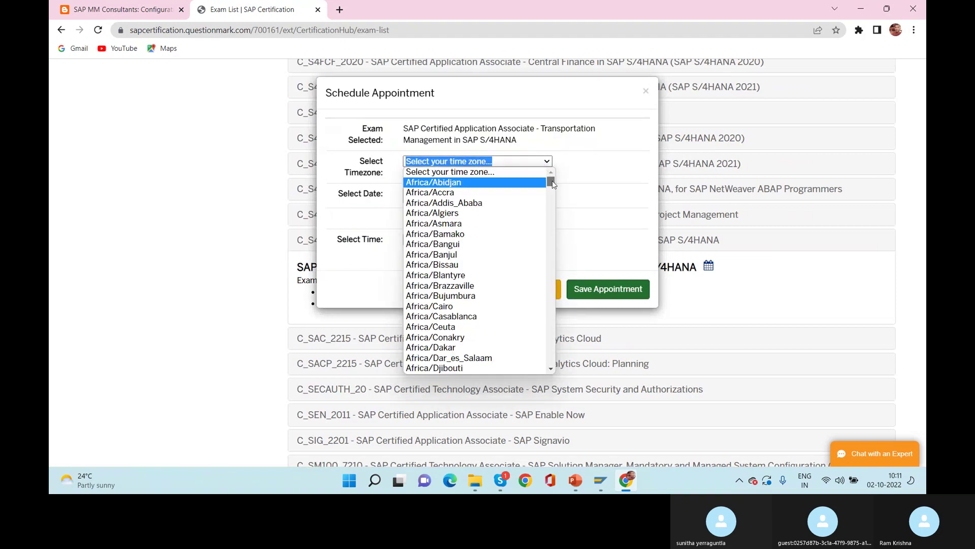
pyautogui.moveTo(553, 184); pyautogui.dragTo(548, 294)
pyautogui.click(447, 185)
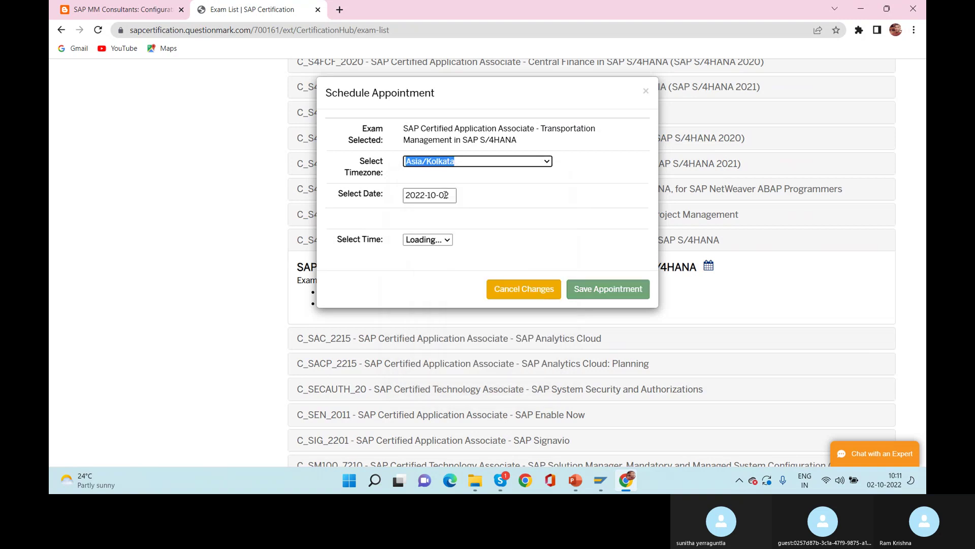
# Set the exam date to 2022-10-16 and the start time to 10:00 AM
pyautogui.click(446, 195)
pyautogui.click(419, 299)
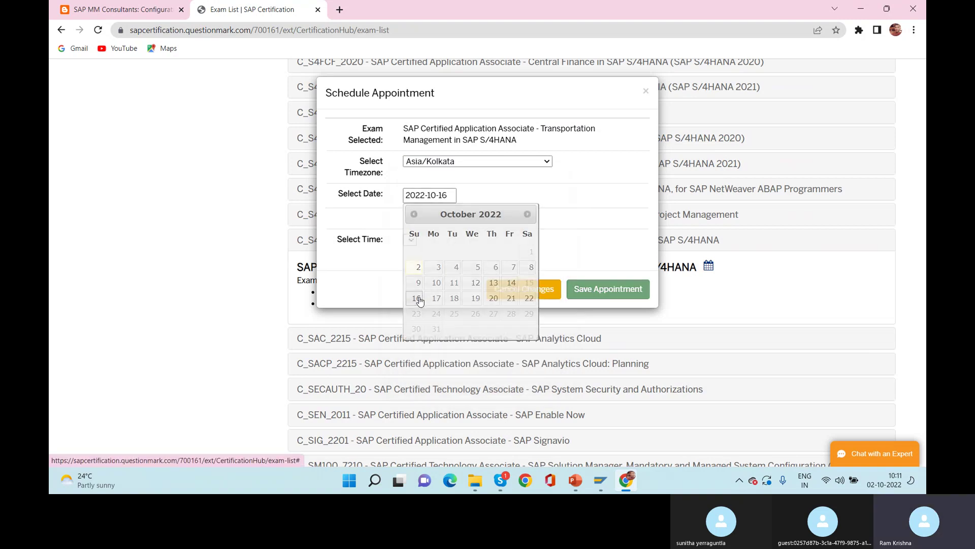
pyautogui.click(415, 240)
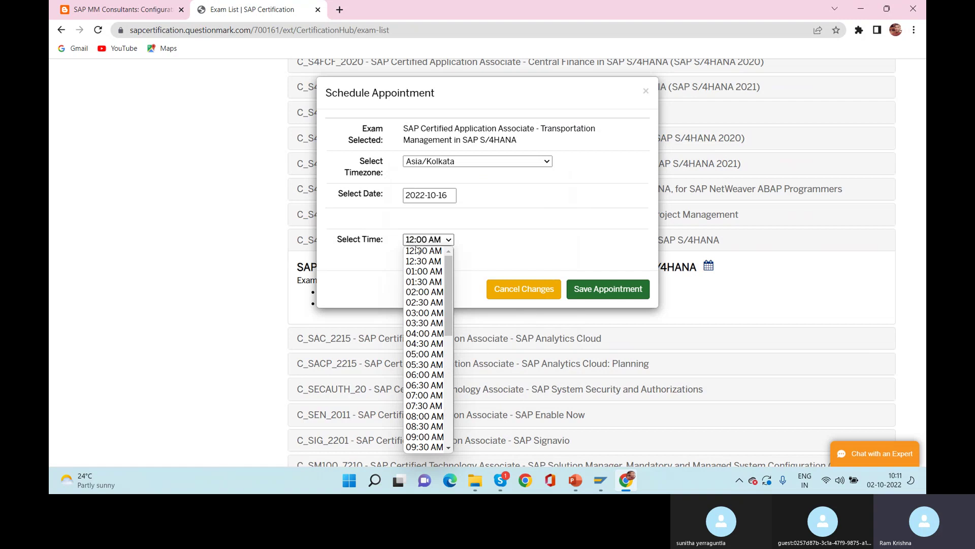
pyautogui.moveTo(450, 276); pyautogui.dragTo(449, 313)
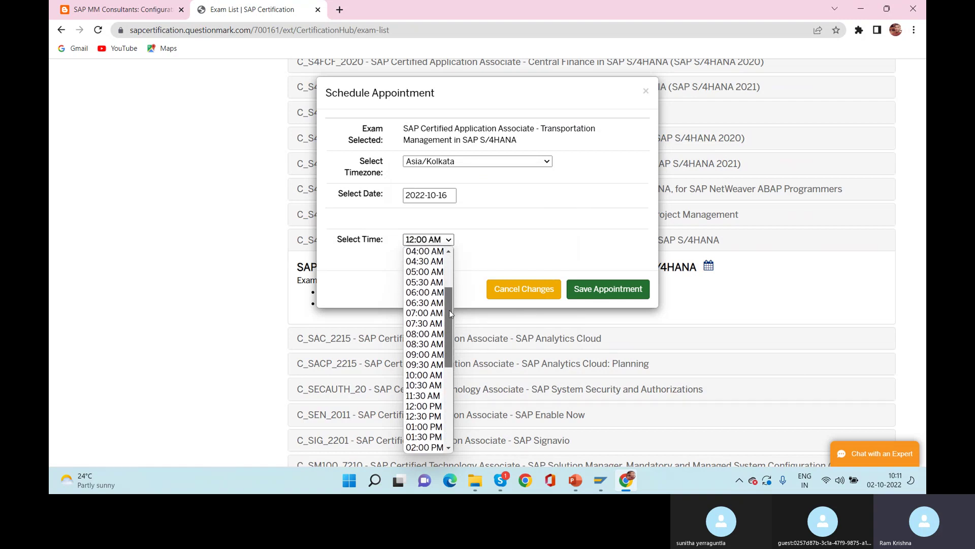
pyautogui.click(431, 375)
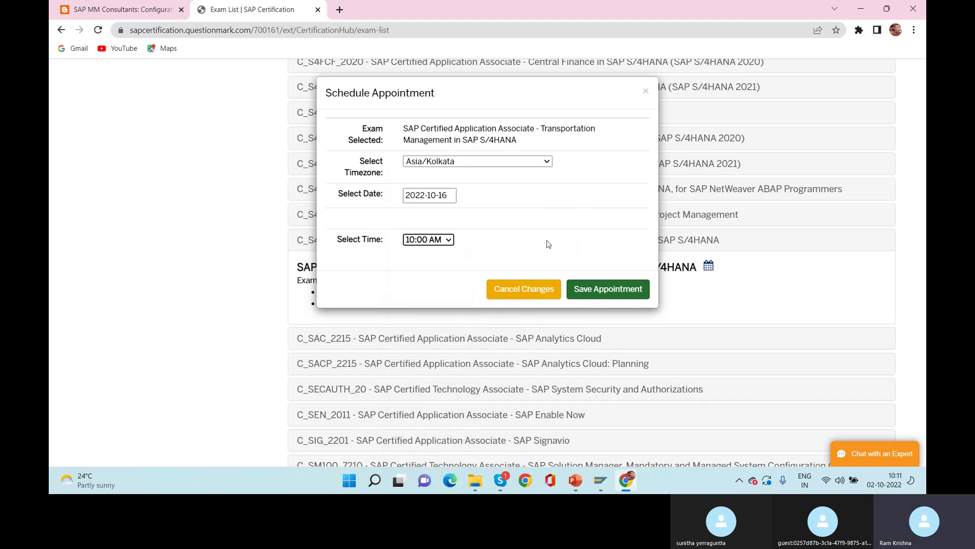
# Save the 10:00 AM Transportation Management exam appointment and return to the top of the exam list
pyautogui.click(611, 290)
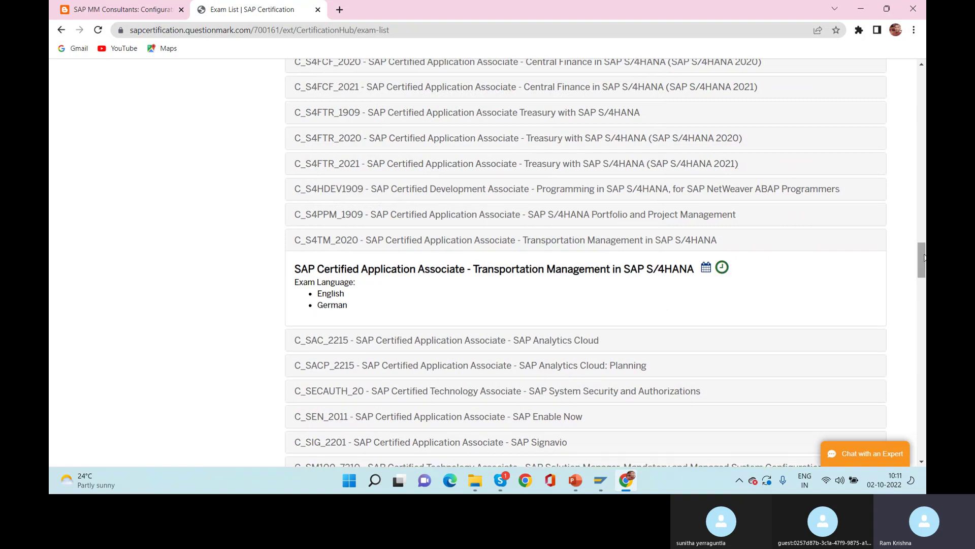
pyautogui.moveTo(923, 258); pyautogui.dragTo(921, 71)
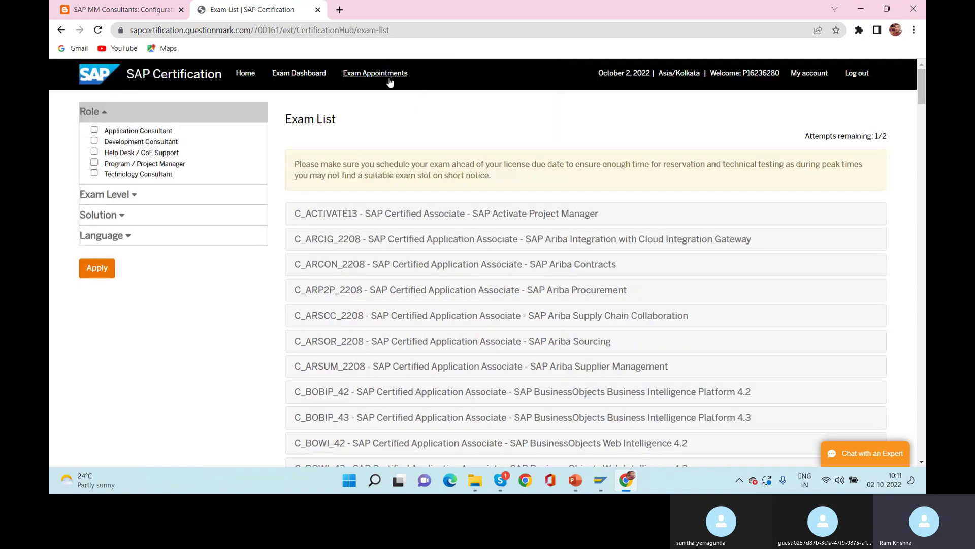
# View Exam Appointments to confirm the upcoming C_S4TM_2020 exam on 10/16/2022 at 10:00 Asia/Kolkata
pyautogui.click(370, 76)
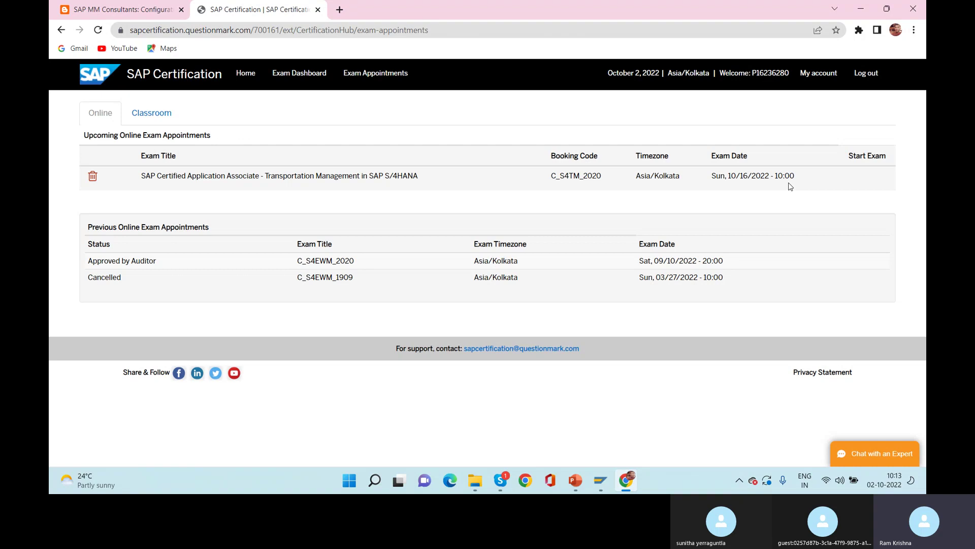
# Bring up the open windows, including Chrome and Skype, to switch to the Skype call
pyautogui.hotkey('alt', 'Tab')
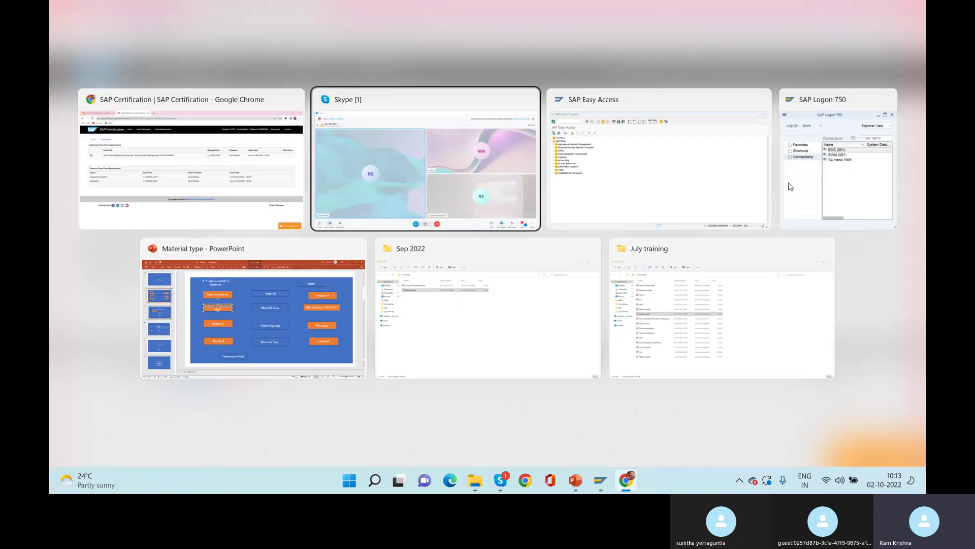